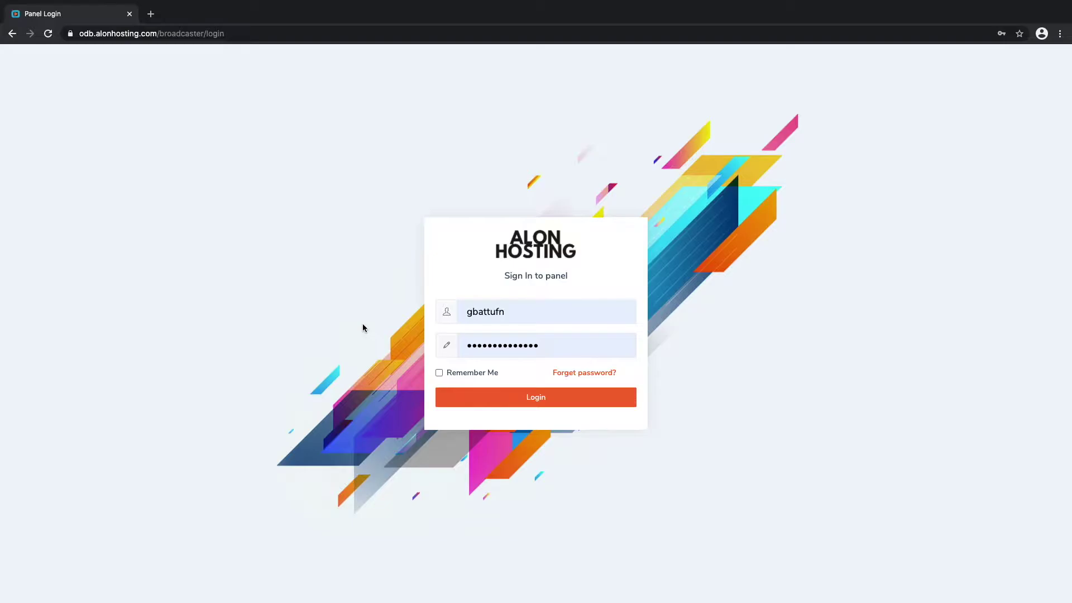
Step: Log in to the Alon Hosting VDO Panel broadcaster account with the credentials already filled in
key("ctrl+Left")
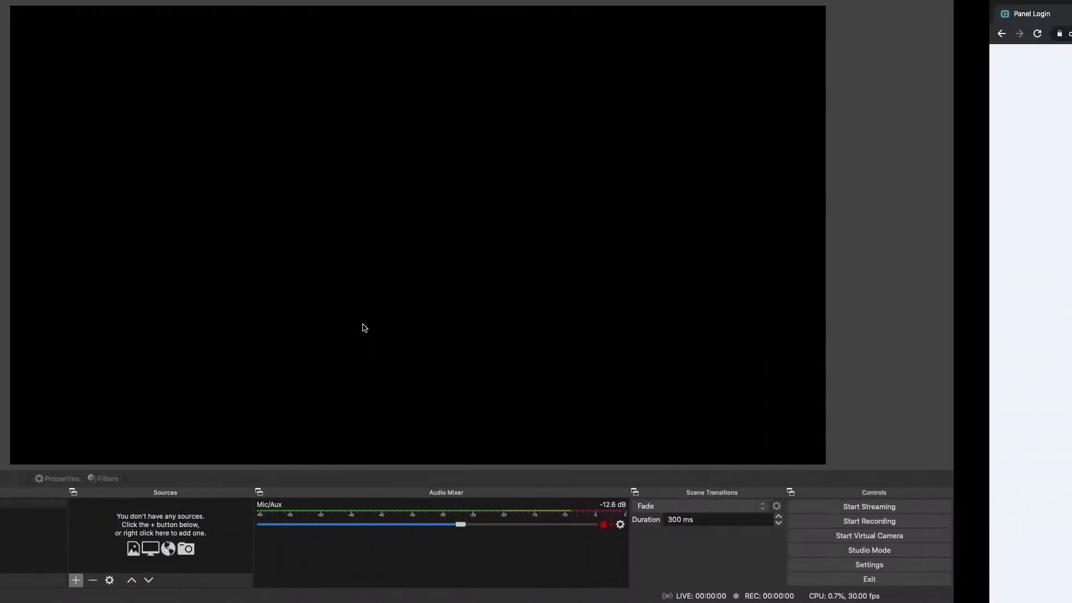
mouse_move(25, 3)
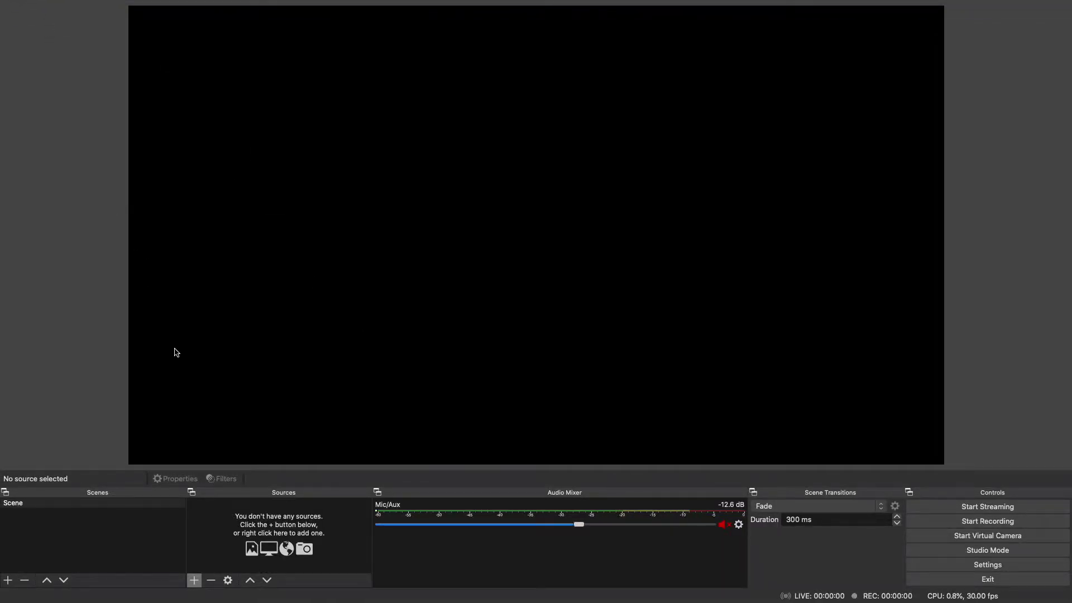
key("ctrl+Right")
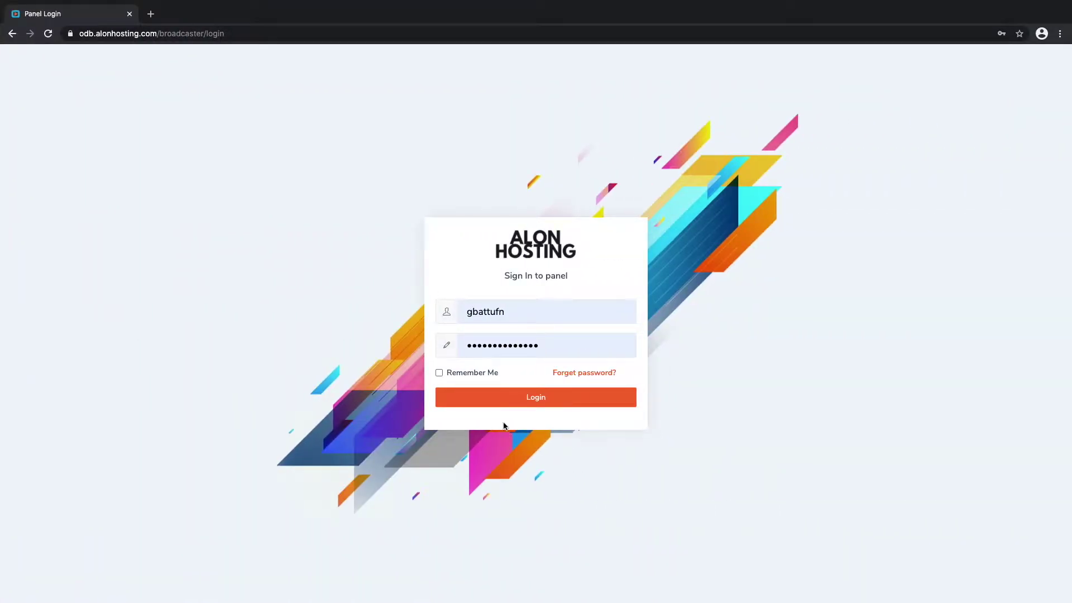
left_click(514, 399)
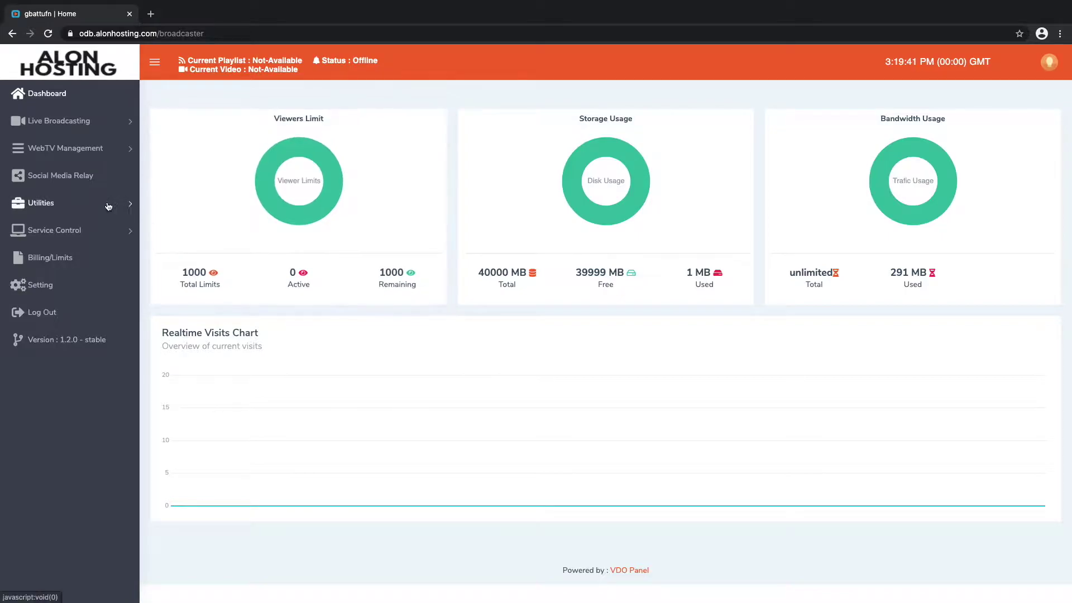
Step: Copy the client live-streaming publisher RTMP link from Utilities > Quick Links
left_click(52, 205)
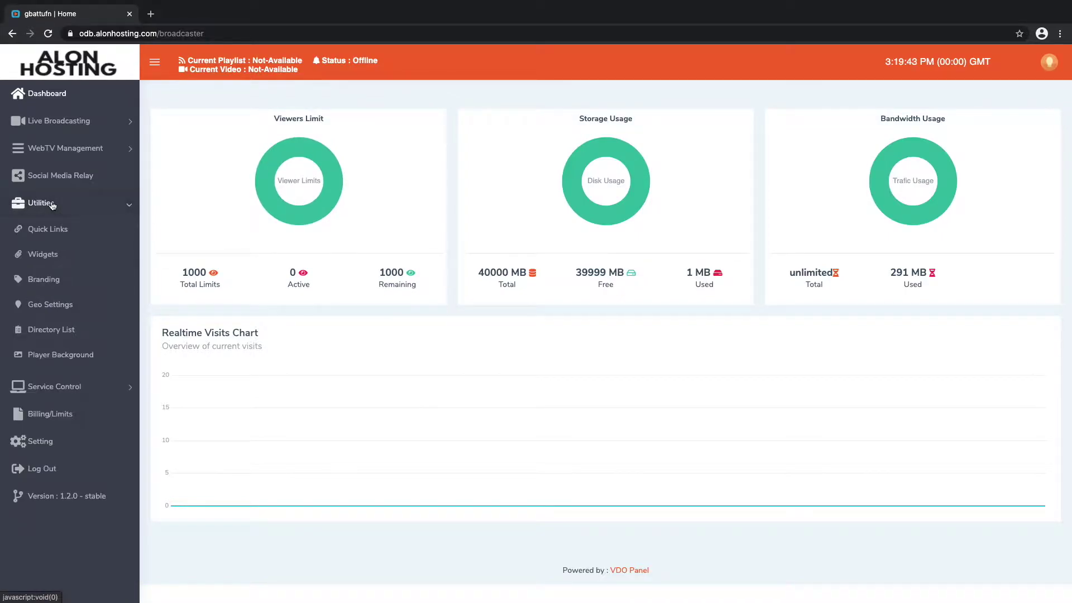
left_click(54, 230)
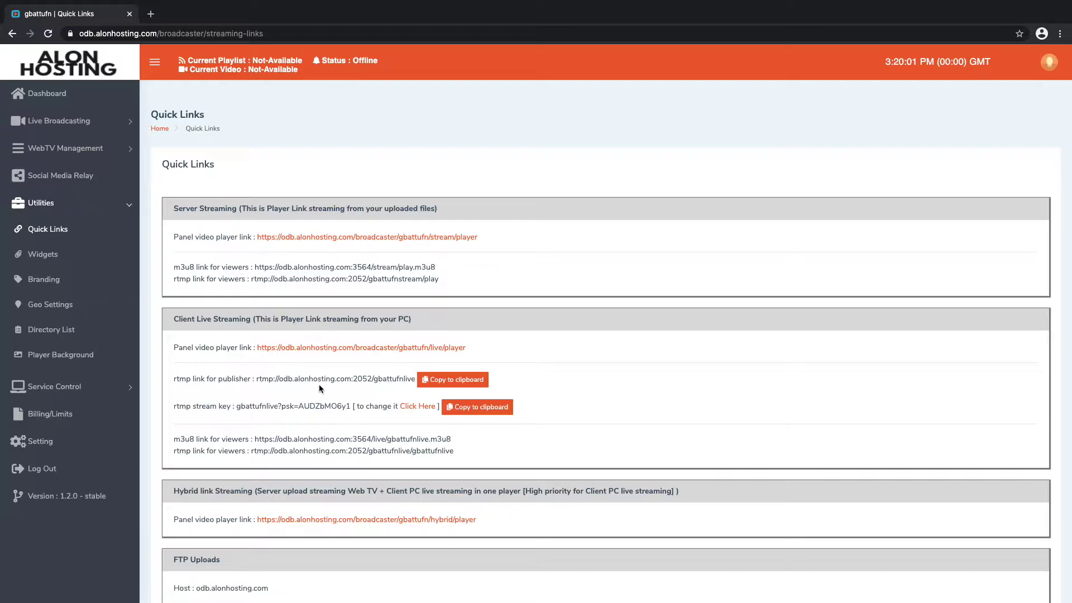
left_click(448, 382)
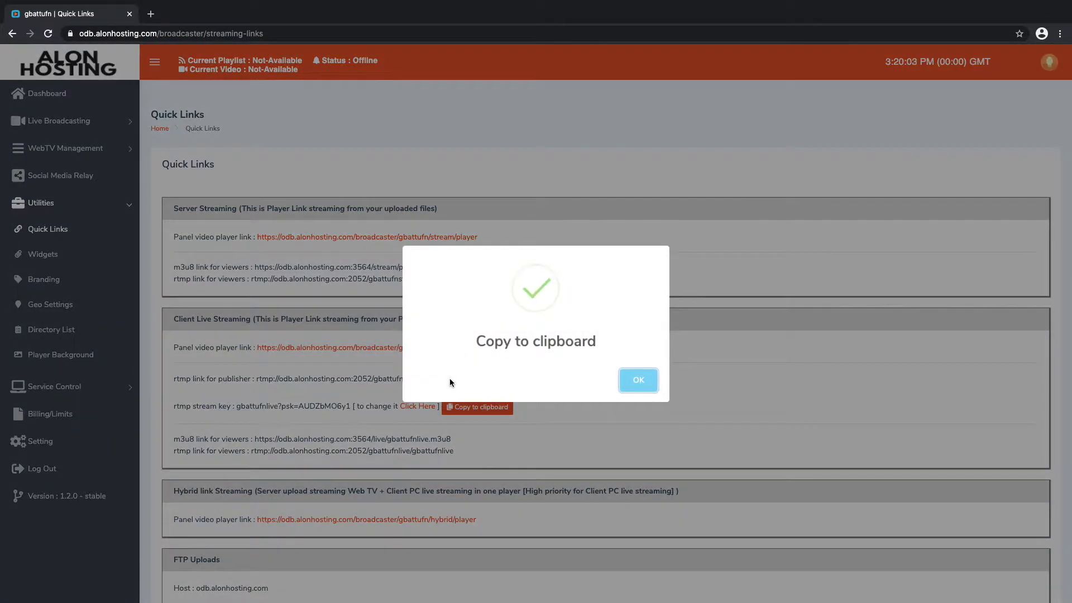
left_click(633, 379)
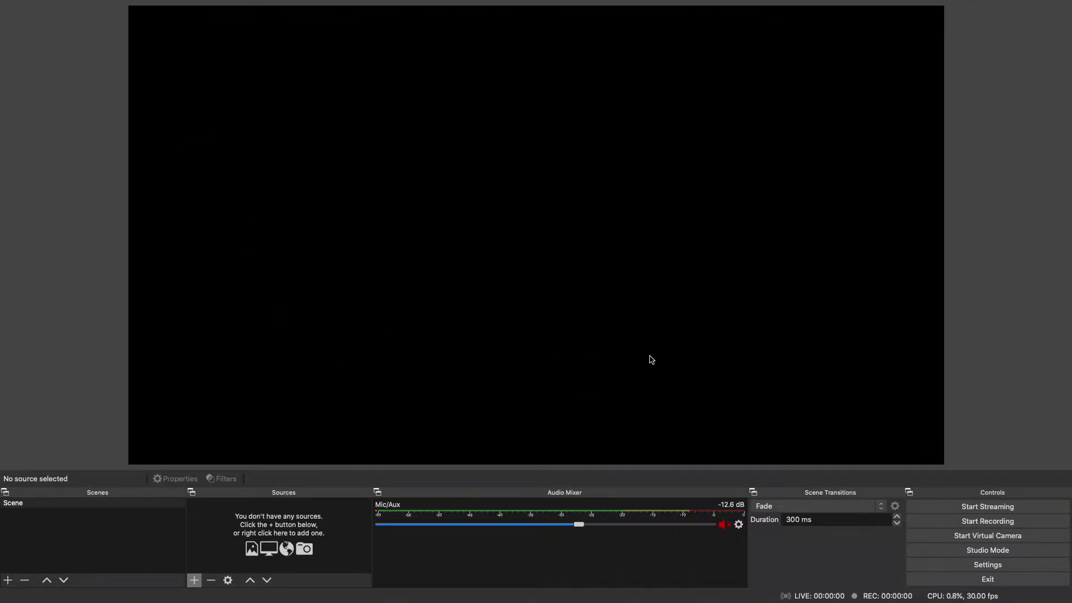
left_click(980, 568)
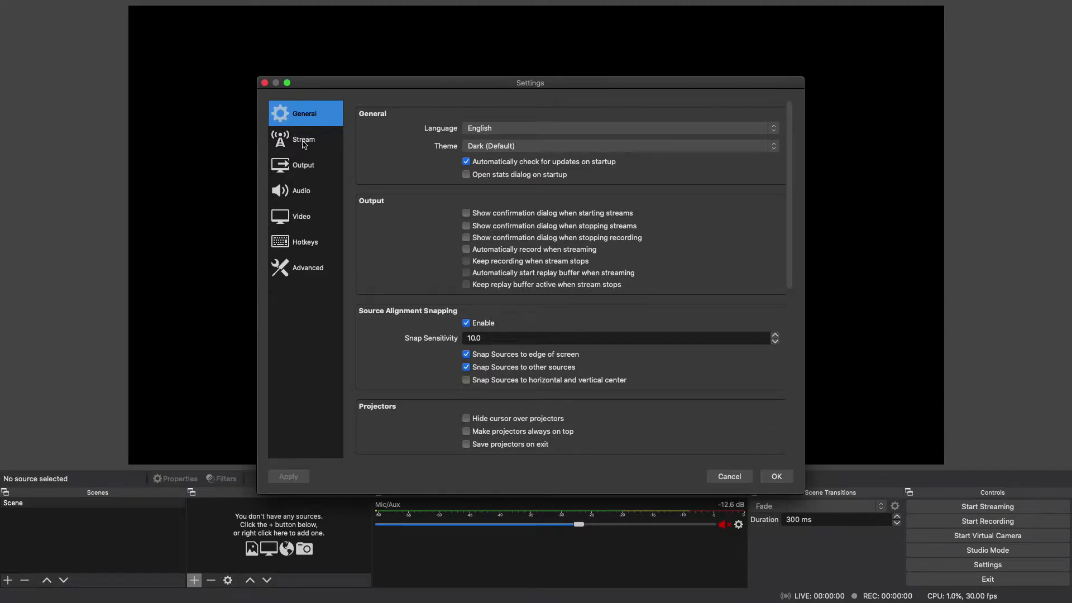
Step: In OBS Stream settings, paste the panel's RTMP link as Server and its key as Stream Key, then save
left_click(305, 145)
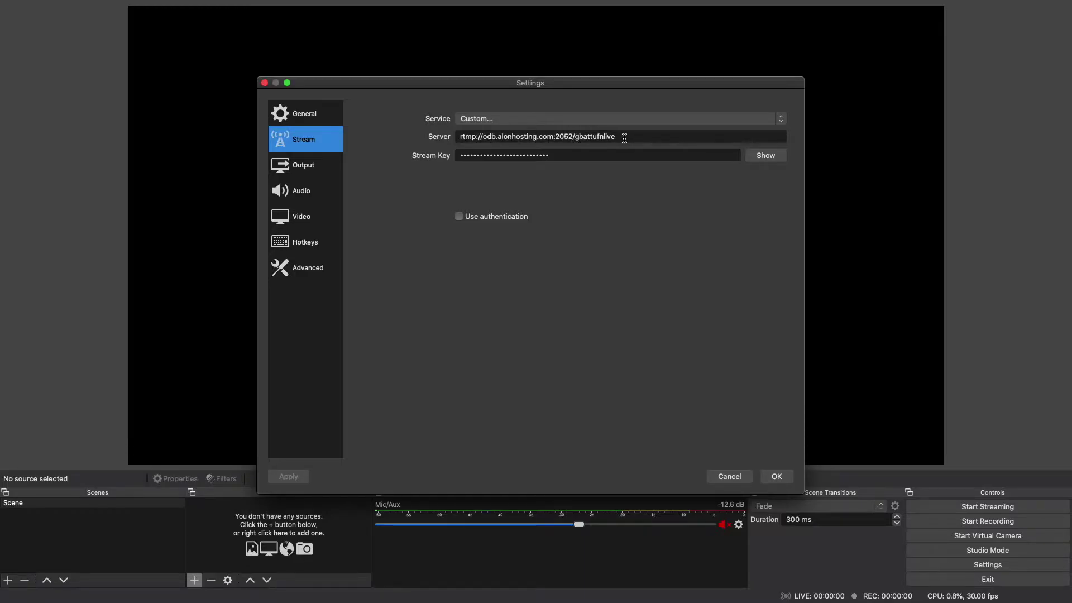
left_click(608, 138)
left_click_drag(607, 138, 454, 140)
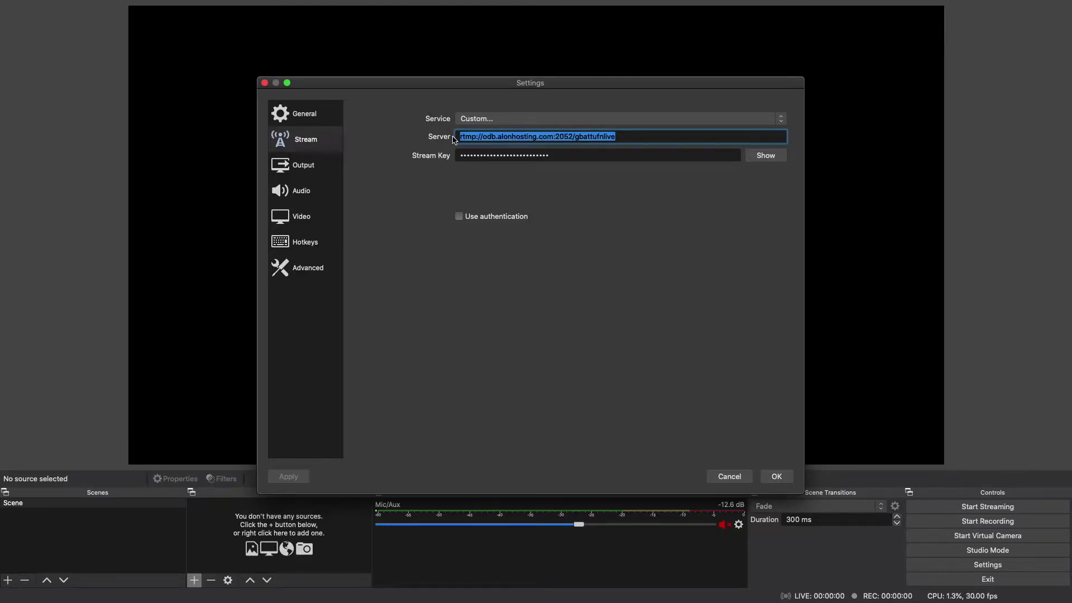
key("ctrl+v")
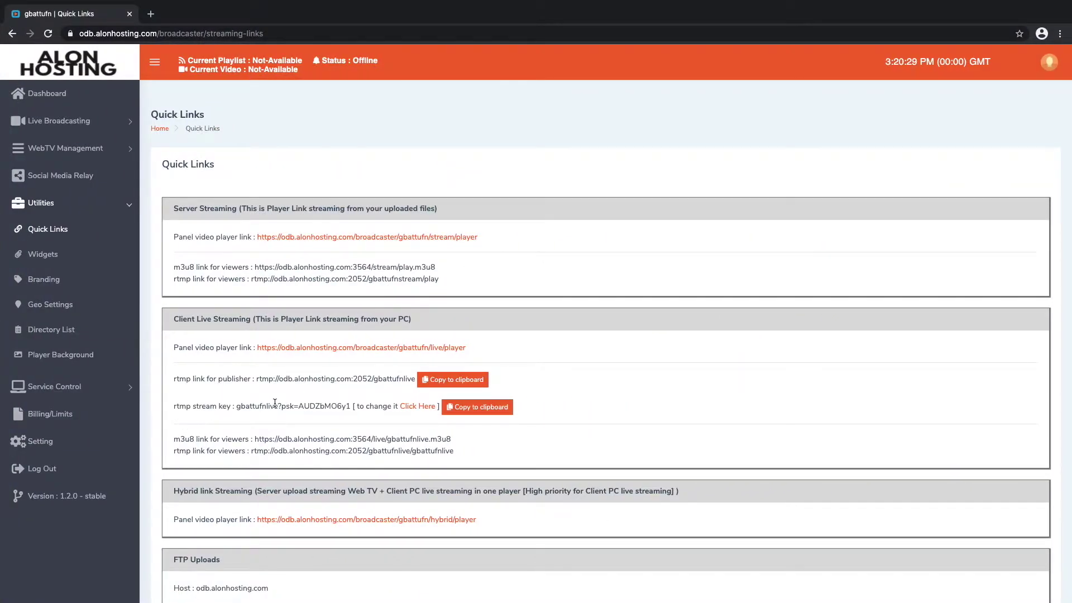
left_click(469, 412)
left_click(637, 385)
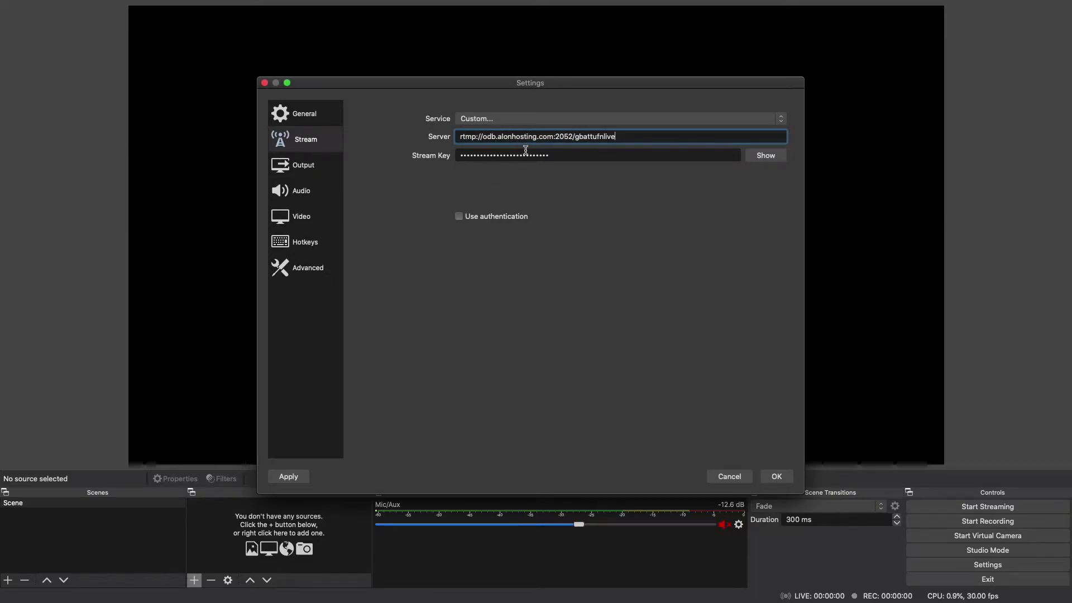
left_click_drag(562, 155, 450, 159)
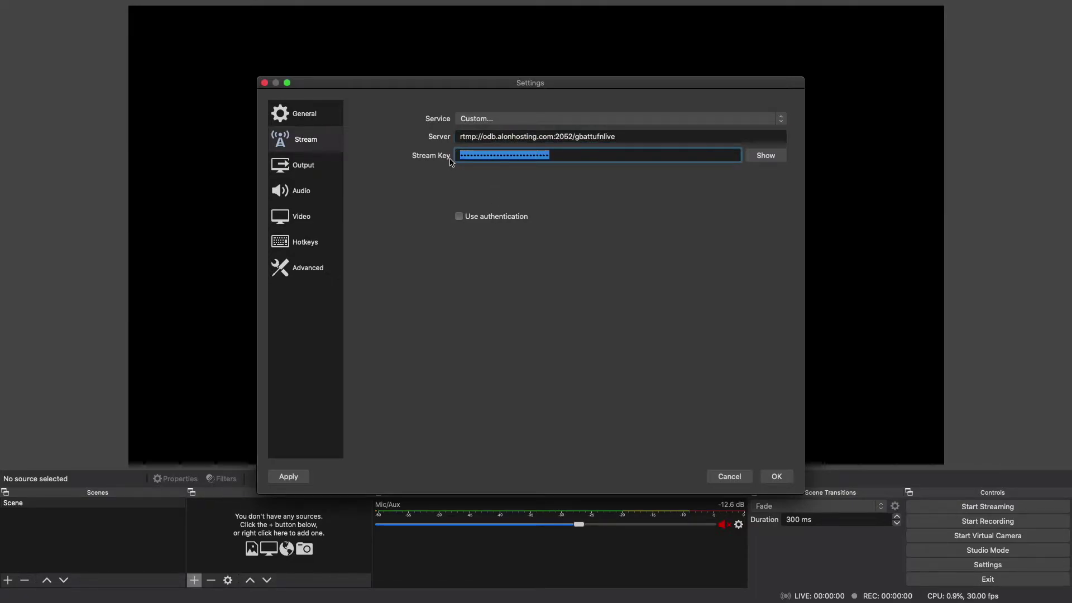
key("super+v")
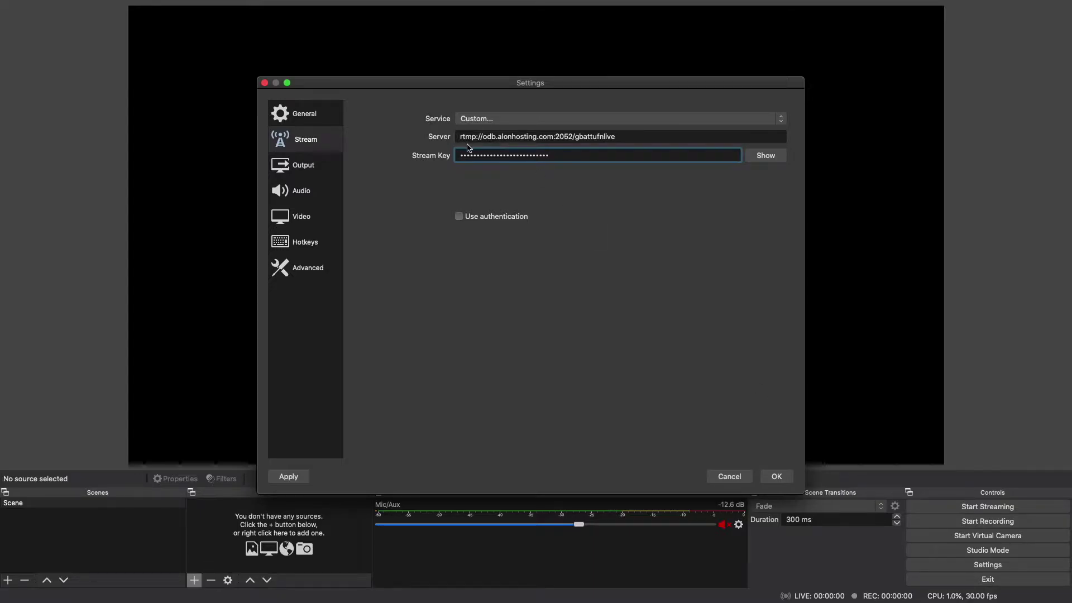
left_click(781, 477)
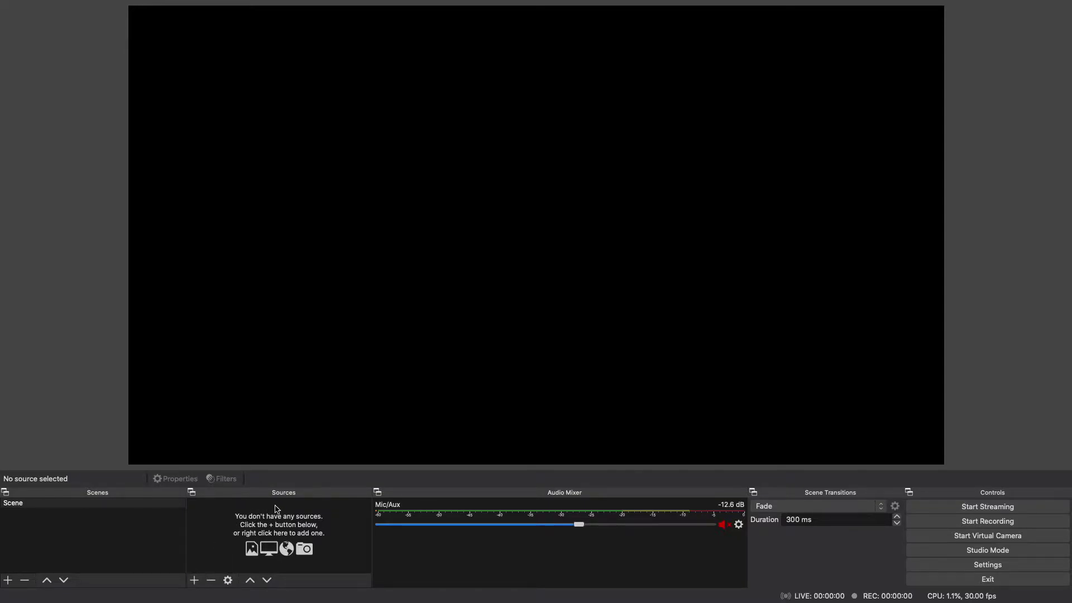
Step: Add a new Video Capture Device source from the Sources list
left_click(195, 581)
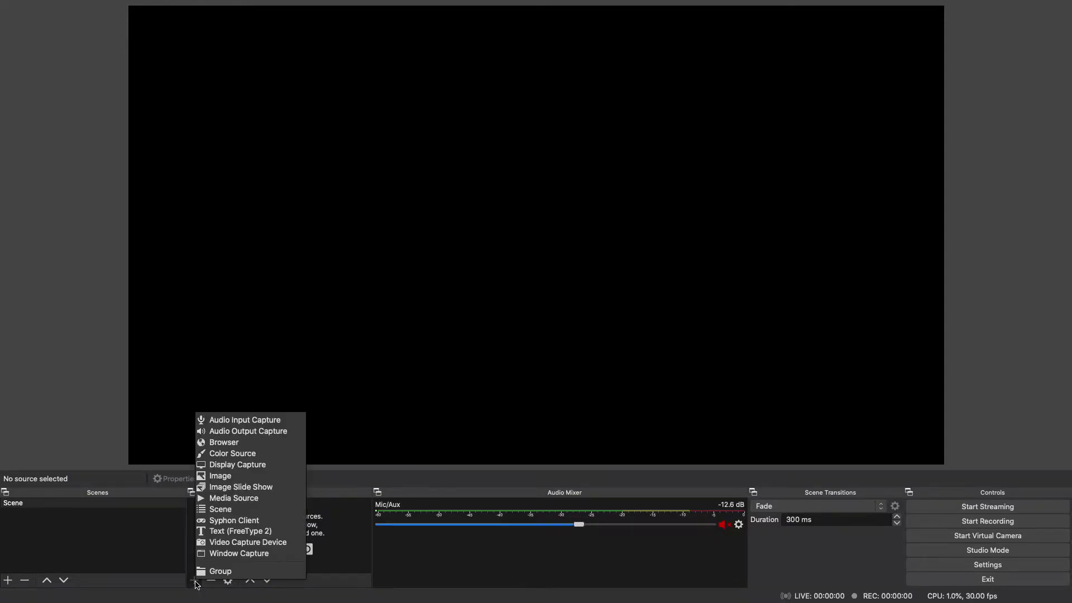
left_click(234, 545)
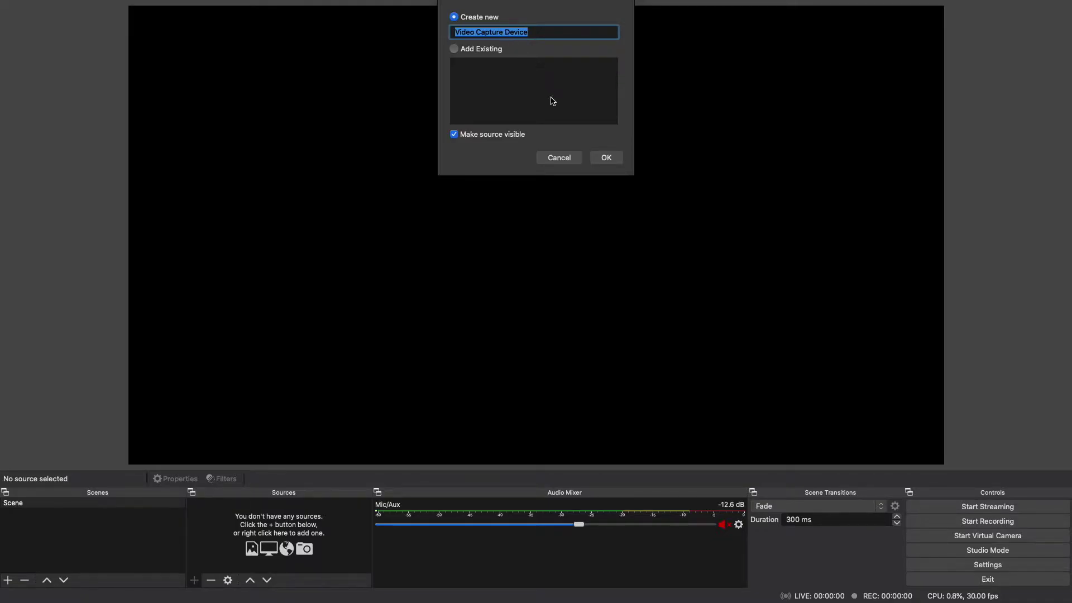
Step: Create the Video Capture Device source with HD Pro Webcam C920 as its device
left_click(606, 159)
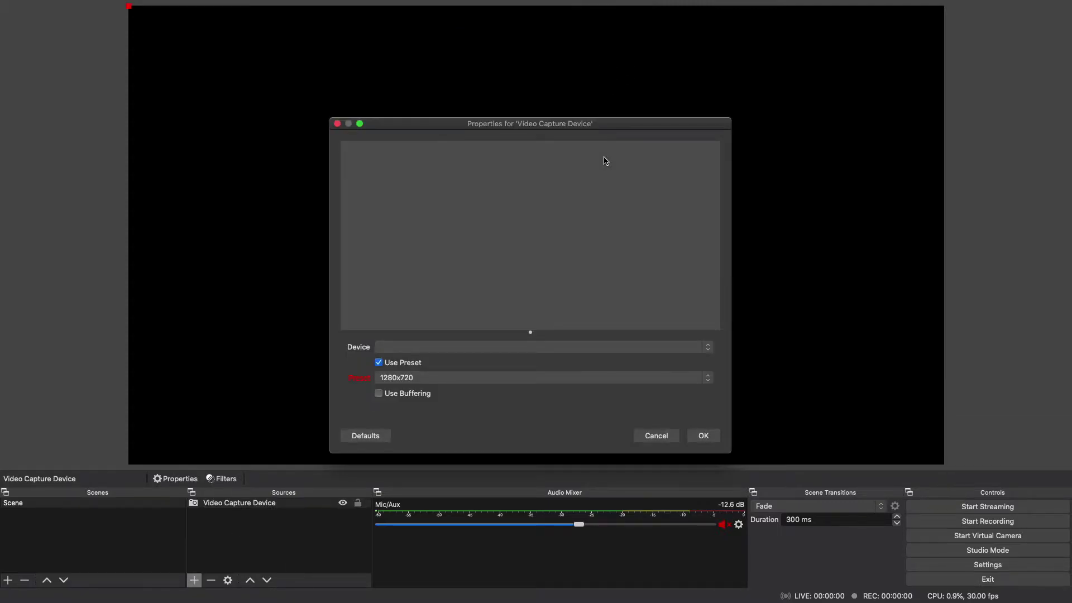
left_click(690, 352)
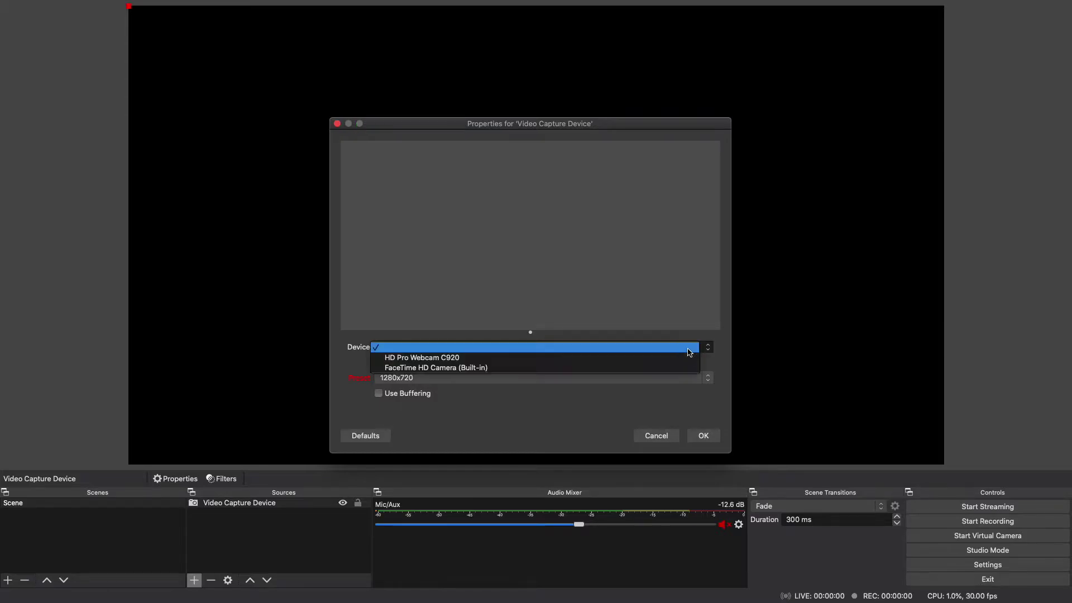
left_click(419, 361)
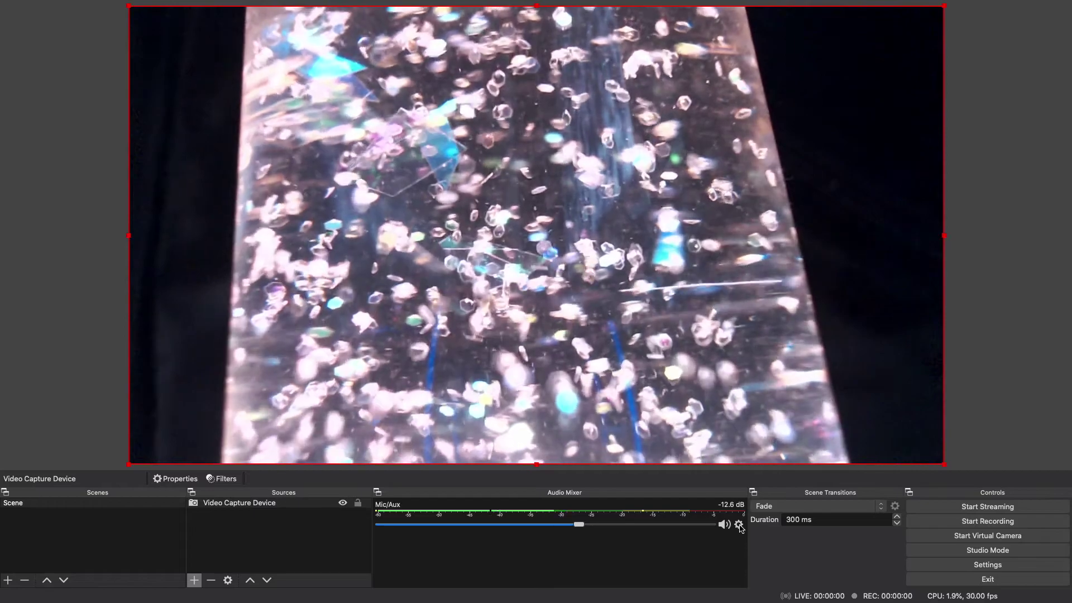
left_click(738, 526)
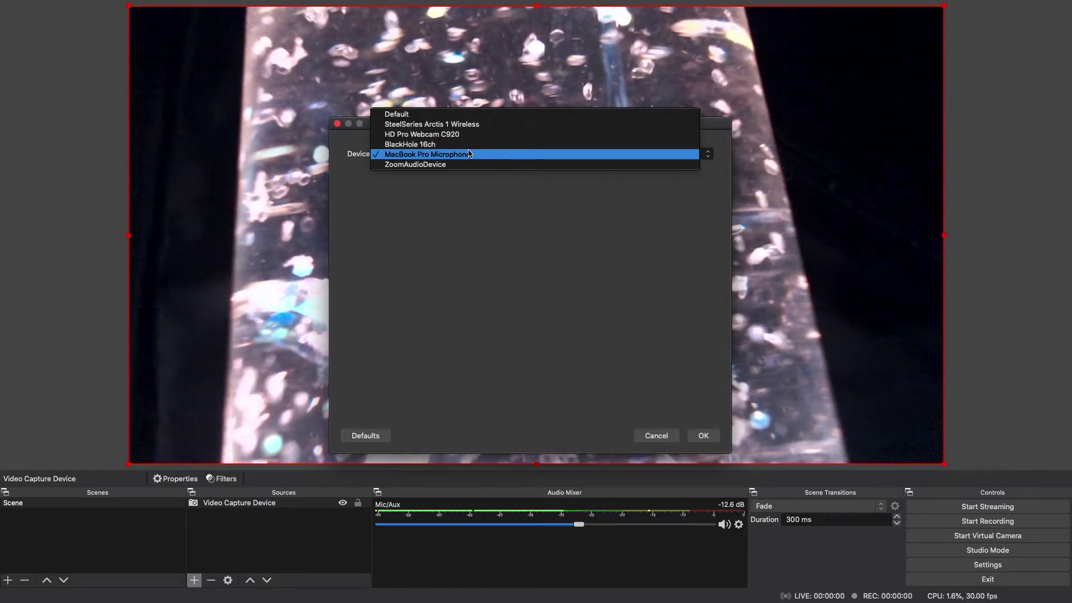
left_click(469, 155)
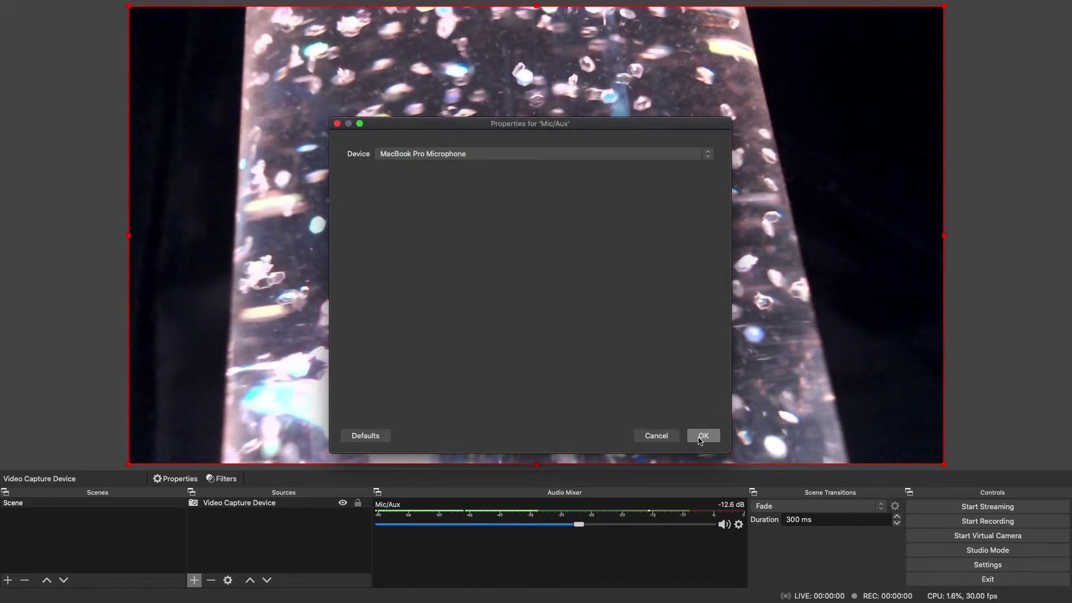
left_click(703, 436)
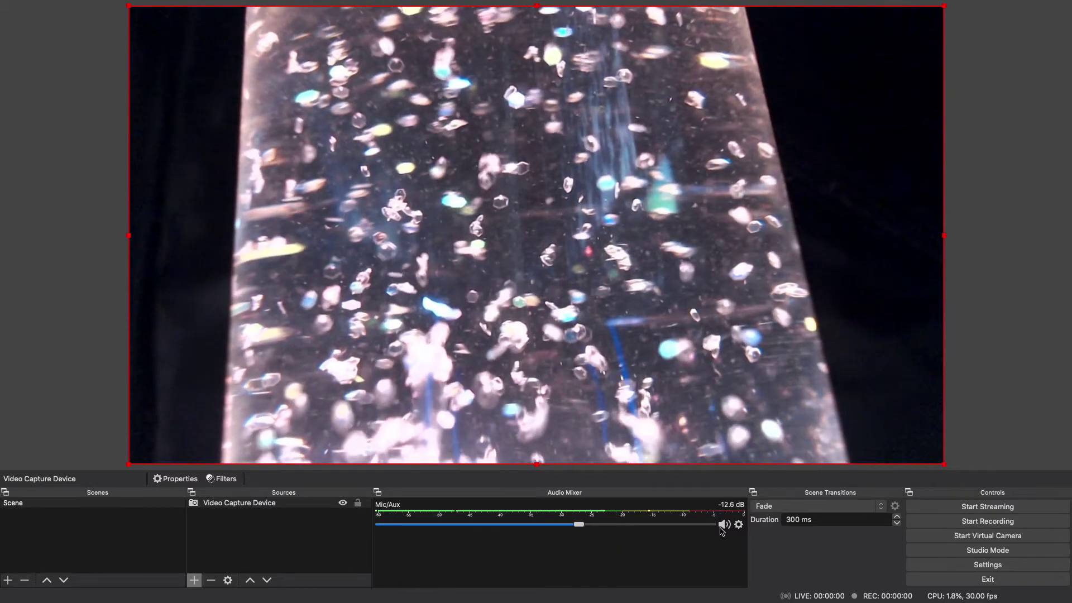
Step: Start streaming the webcam scene and return to the panel's Quick Links page
left_click(970, 509)
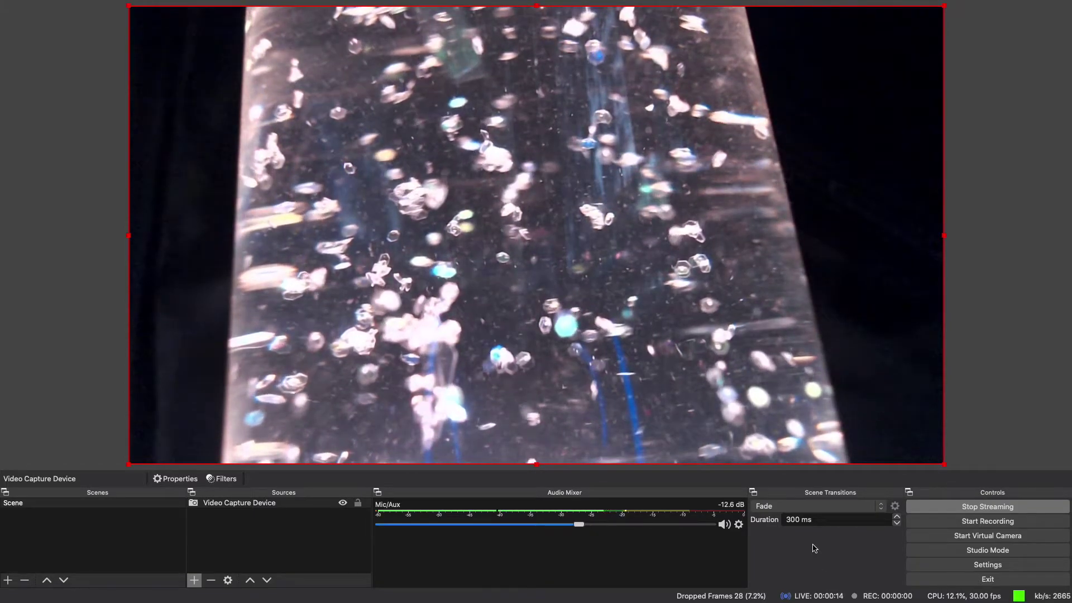
key("ctrl+Right")
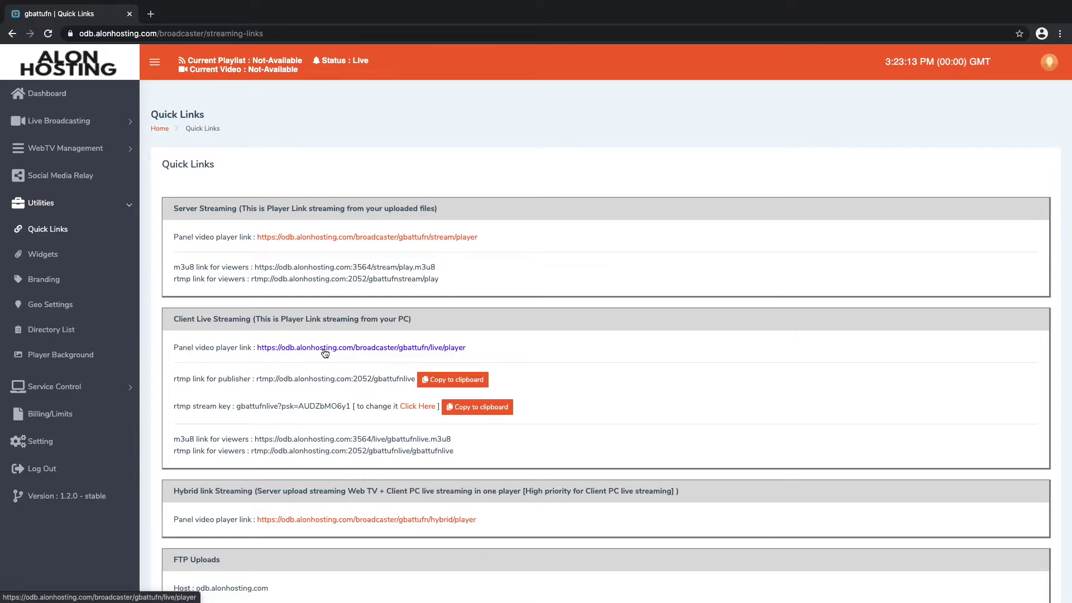
Step: Open the client live player page, then mute the Mic/Aux audio in OBS
left_click(324, 351)
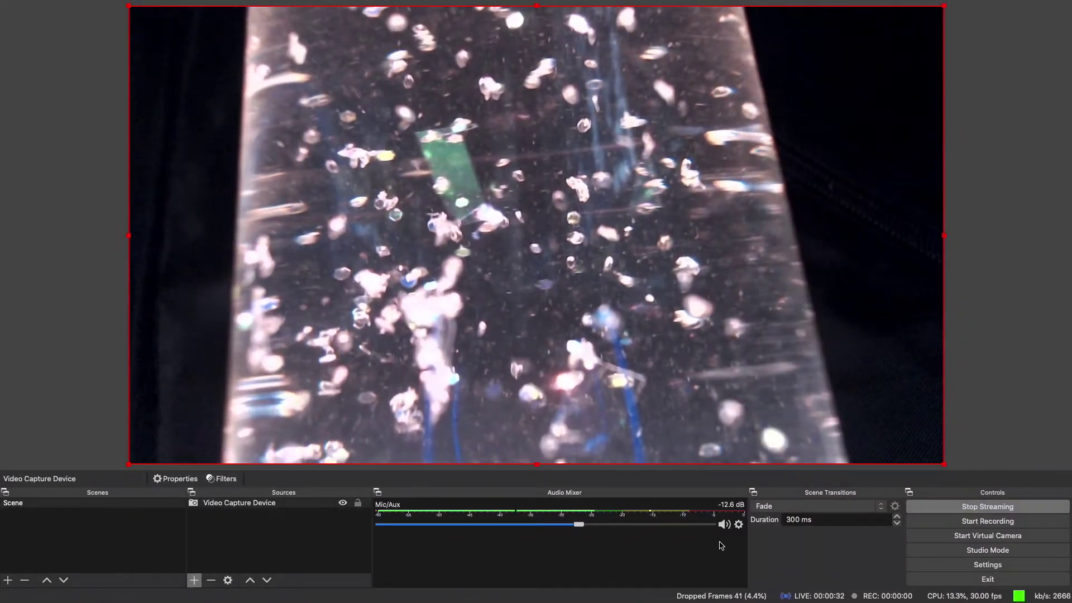
left_click(724, 525)
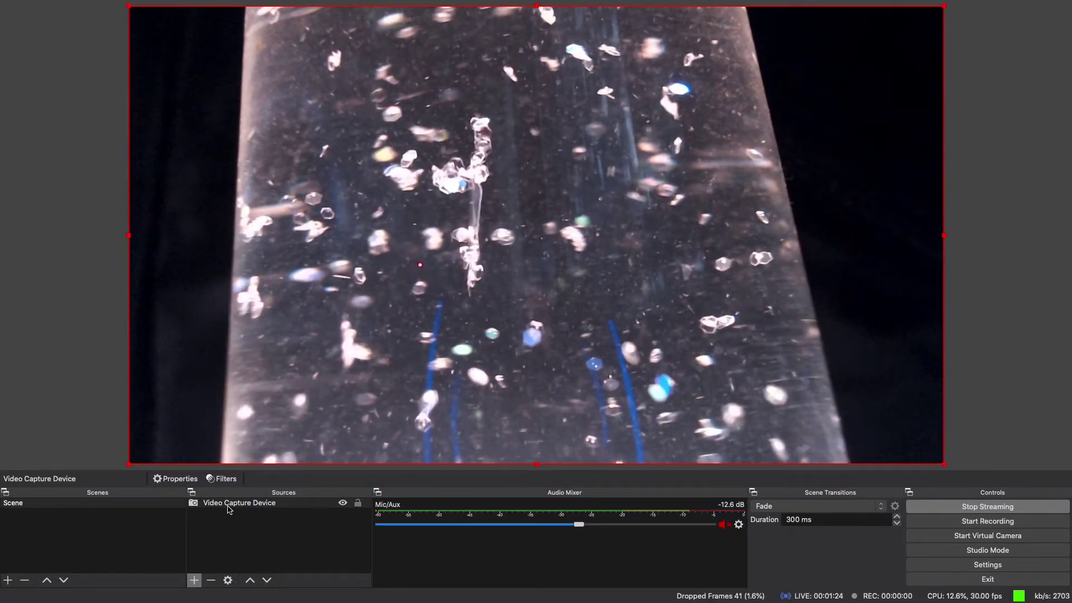
left_click(988, 565)
left_click(307, 140)
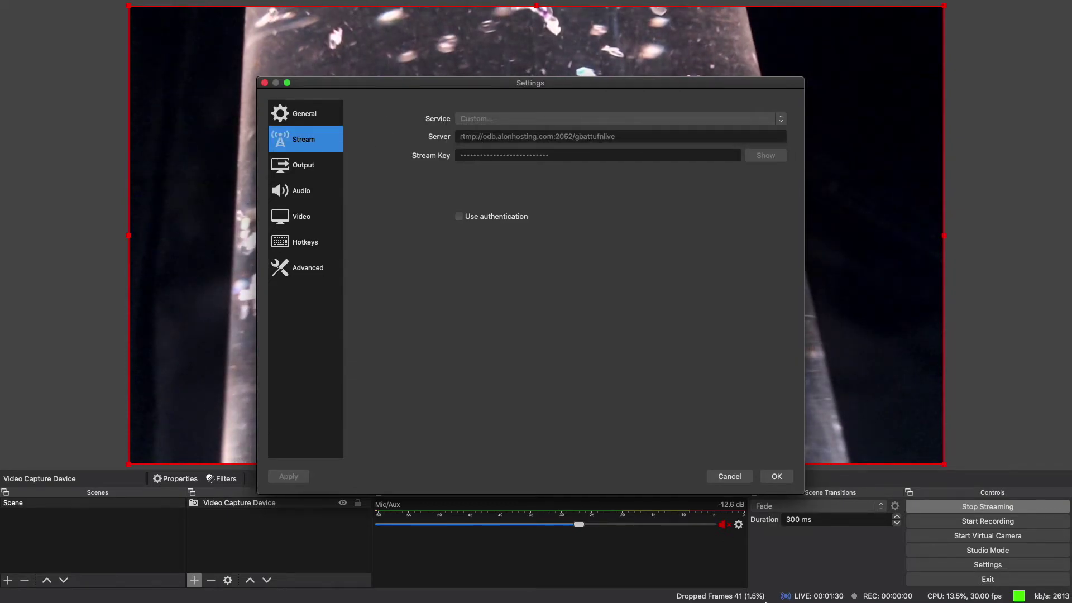
left_click(714, 475)
key("ctrl+Right")
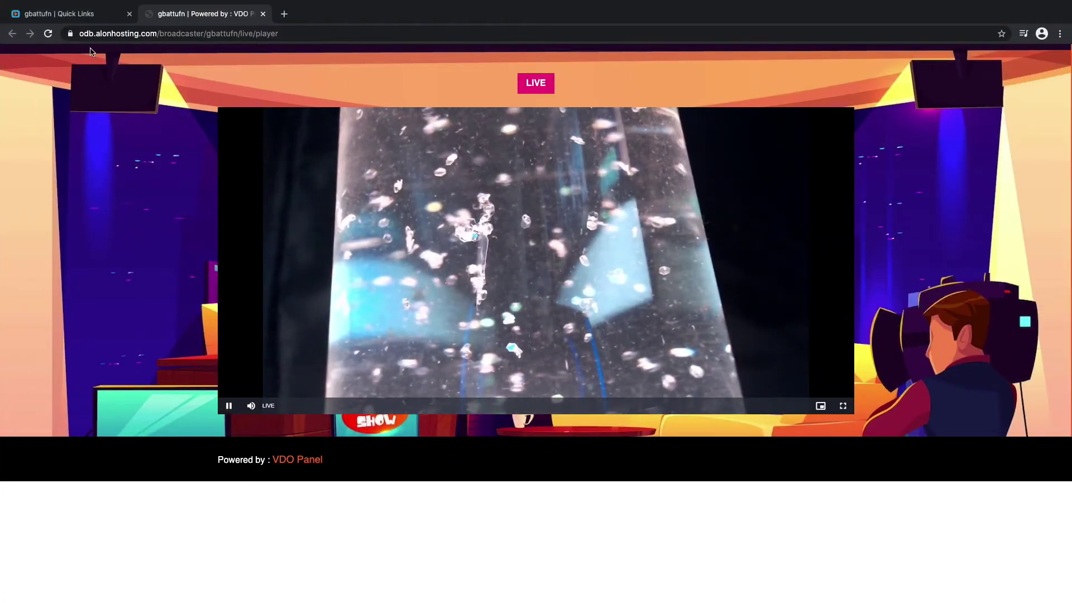
left_click(77, 18)
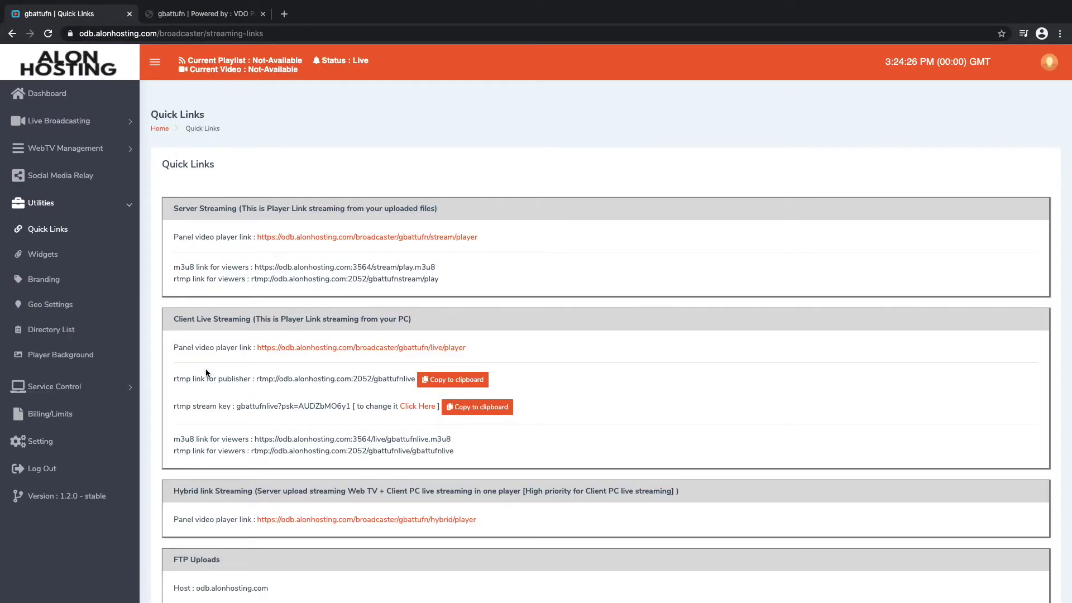
left_click(279, 348)
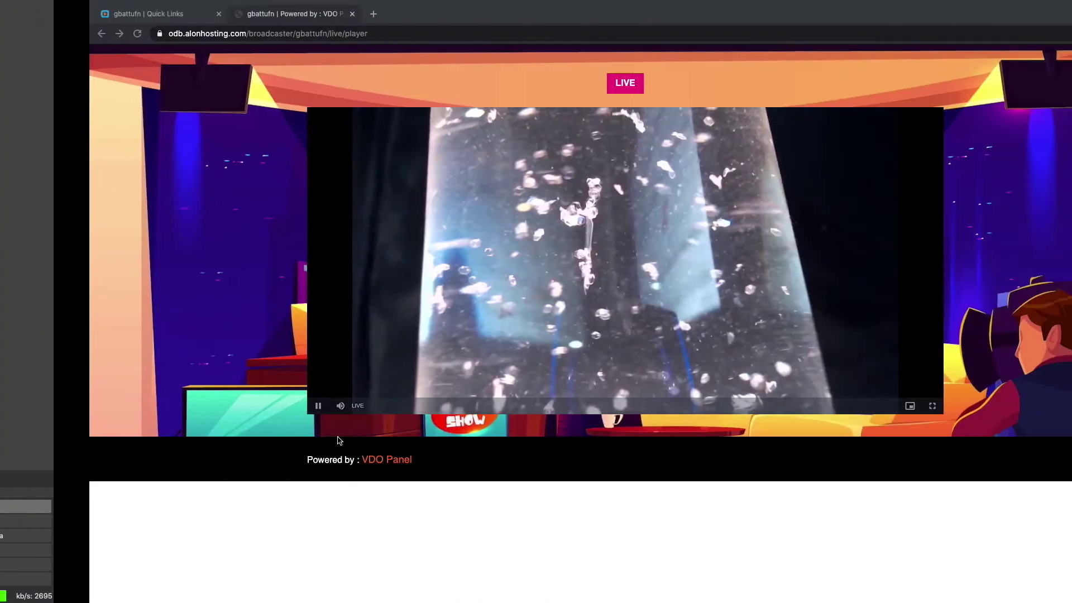
left_click(137, 16)
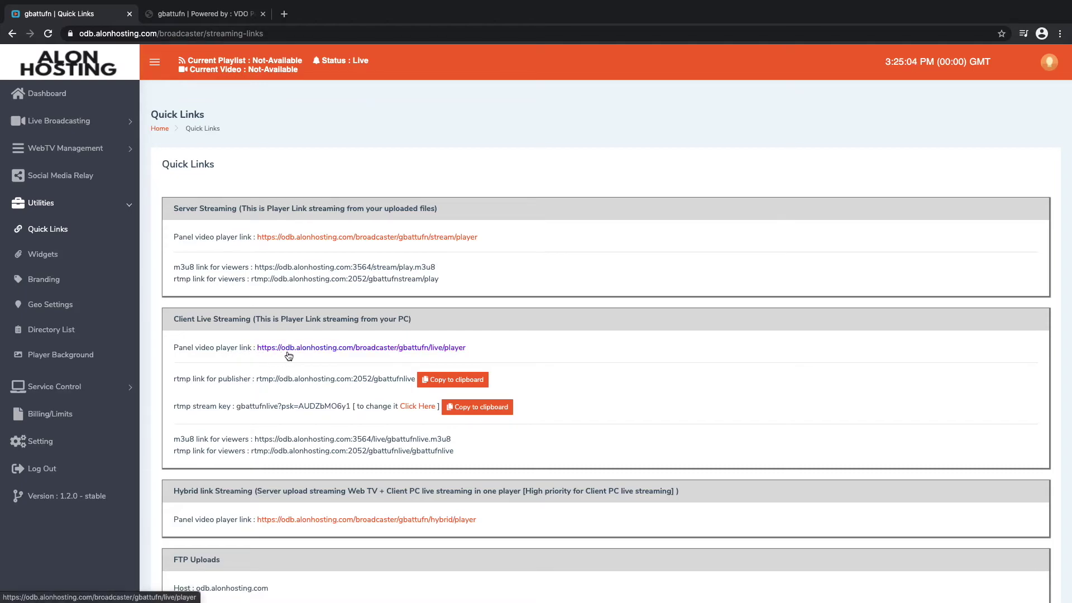
Step: Open the Live Streaming tab under Utilities > Widgets and confirm the live player is still playing
left_click(56, 261)
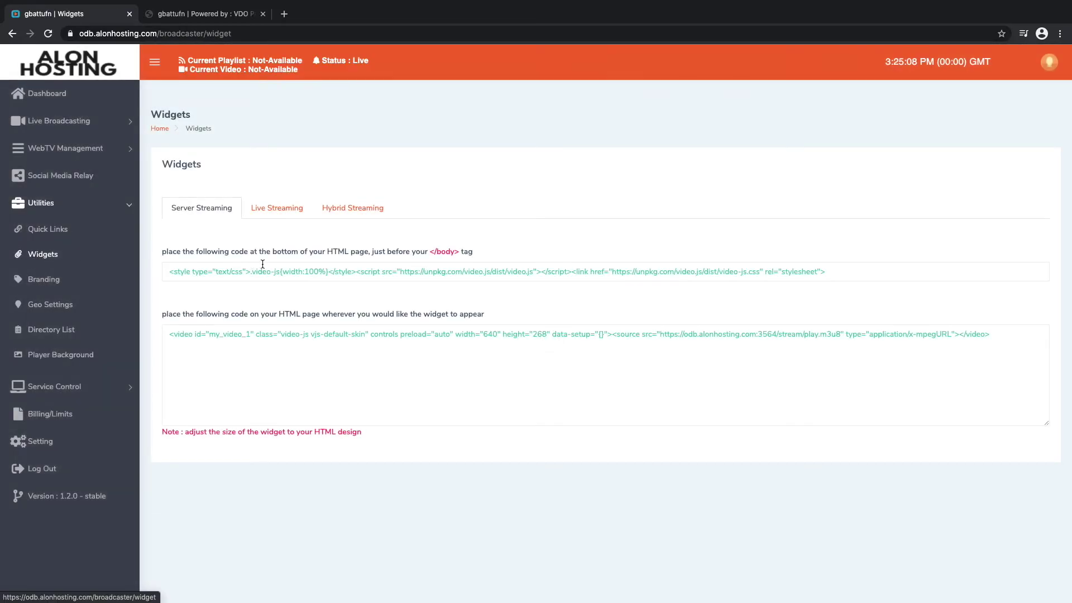
left_click(272, 211)
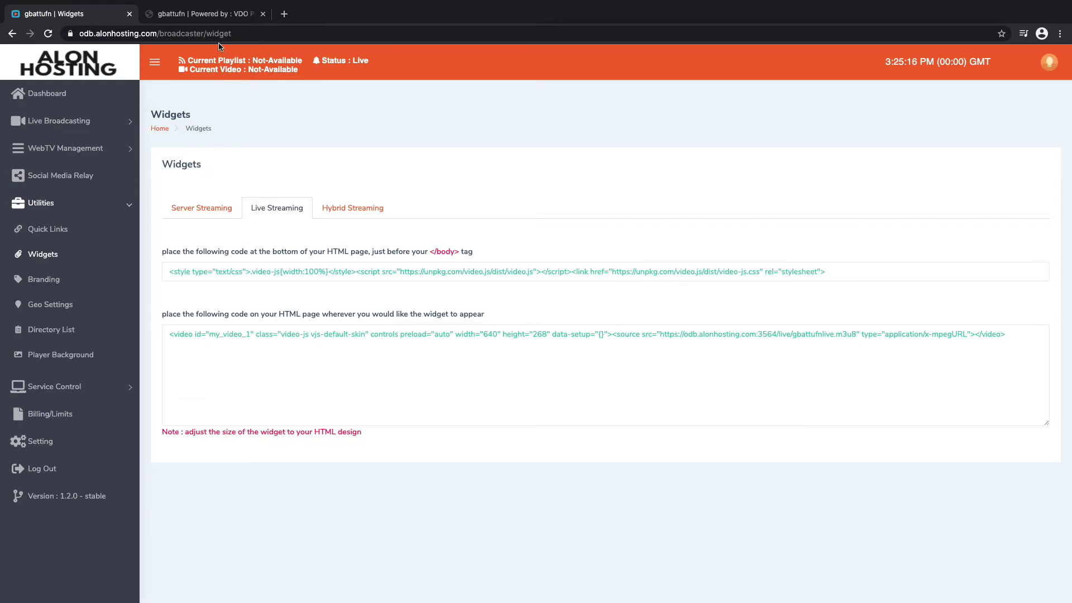
left_click(212, 12)
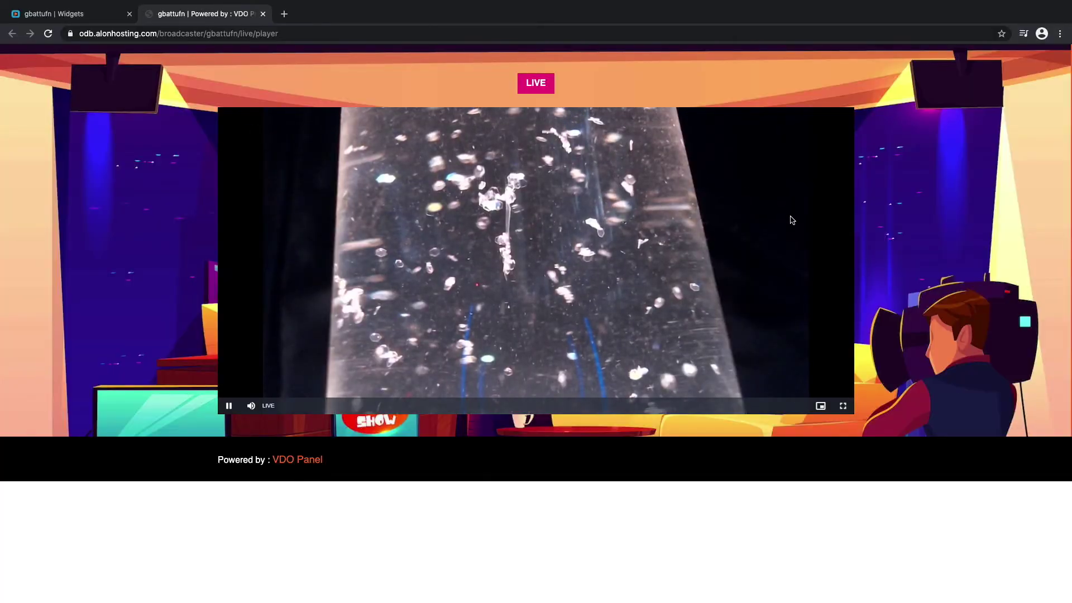
left_click(62, 15)
Step: Inspect the video player embed code and style/script fields, then go back to the dashboard
left_click(230, 333)
left_click(230, 273)
left_click(239, 334)
left_click(236, 273)
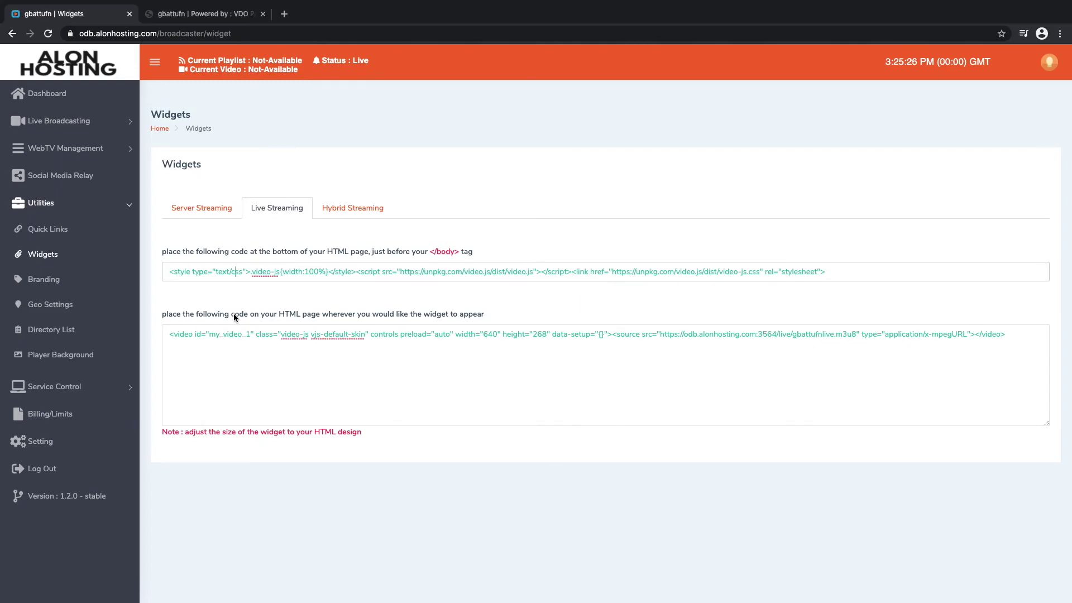
left_click(233, 334)
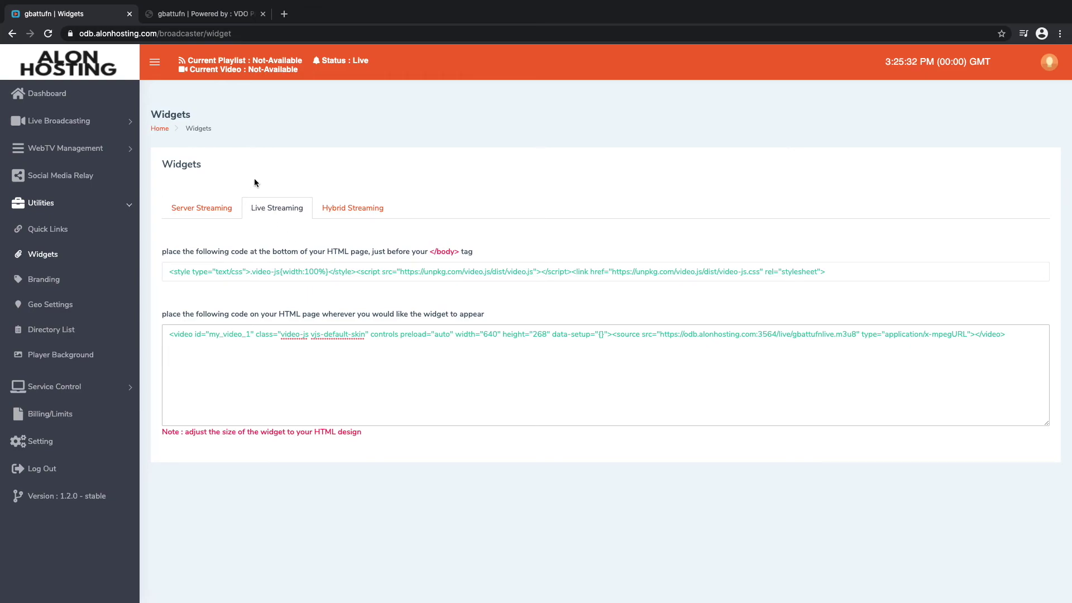
left_click(64, 101)
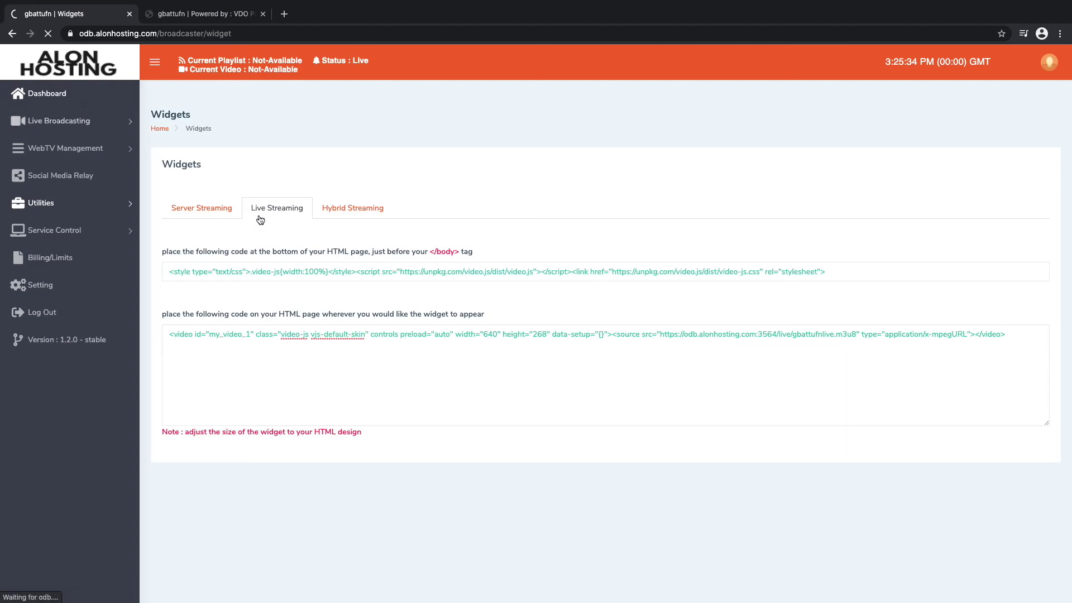